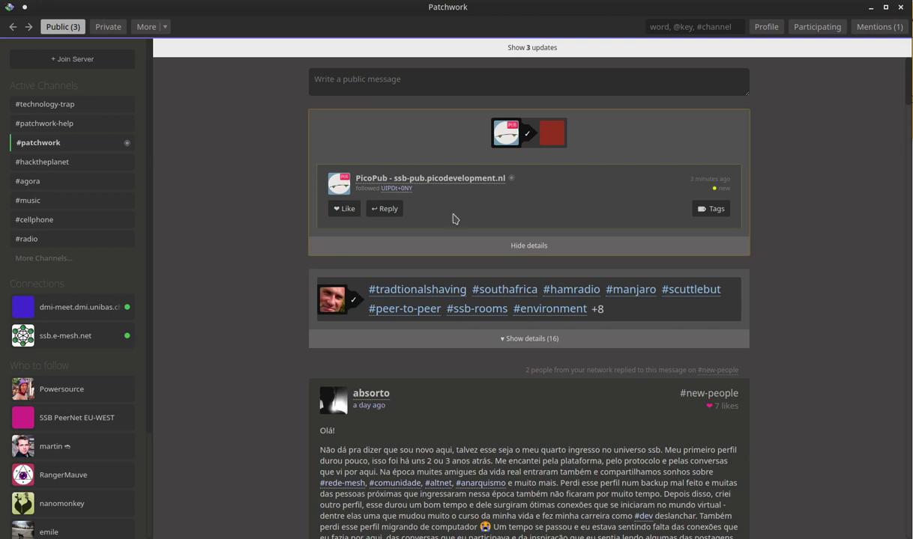
# Skim the public feed and load its pending updates.
pyautogui.scroll(-3, 359, 296)
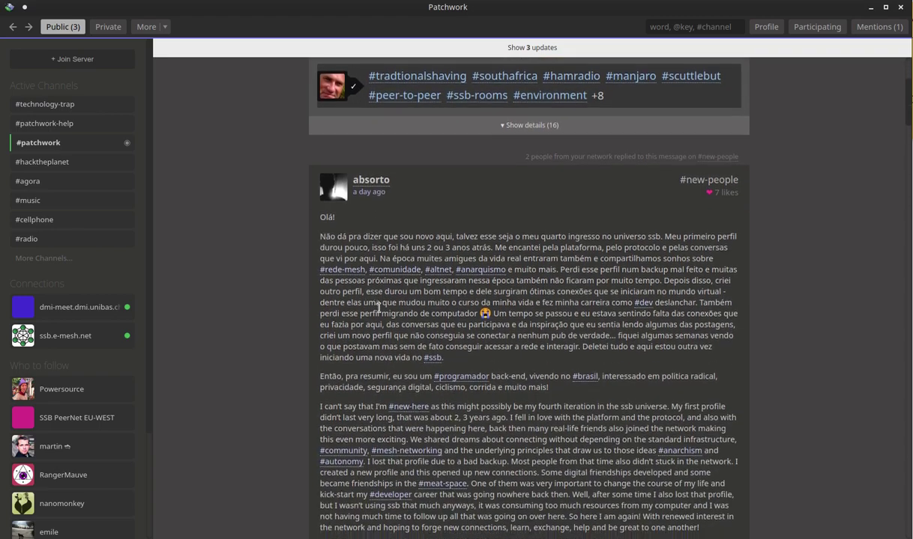
pyautogui.scroll(-15, 381, 307)
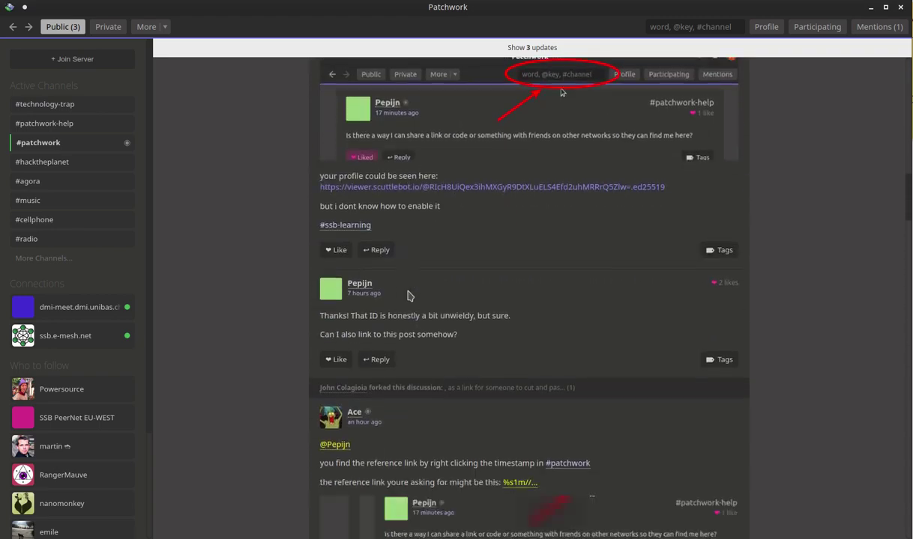
pyautogui.scroll(15, 408, 294)
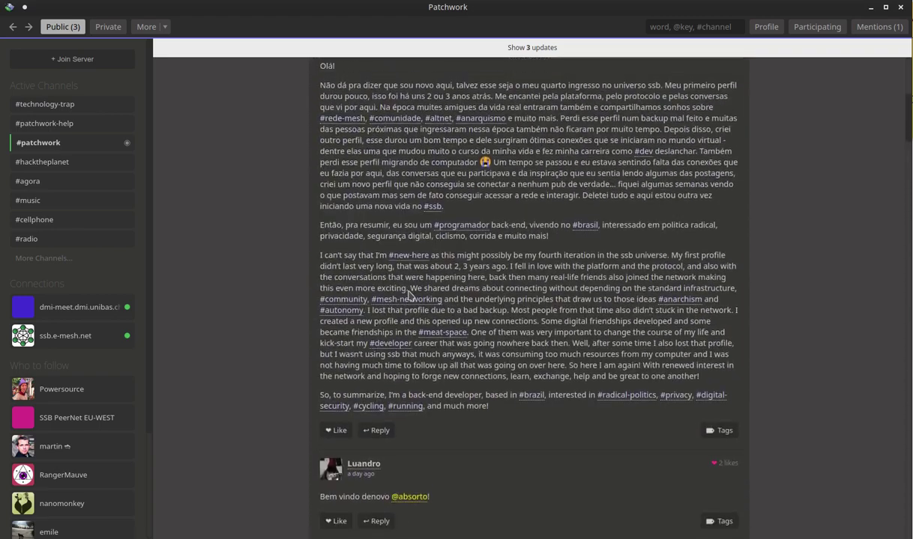
pyautogui.scroll(5, 409, 292)
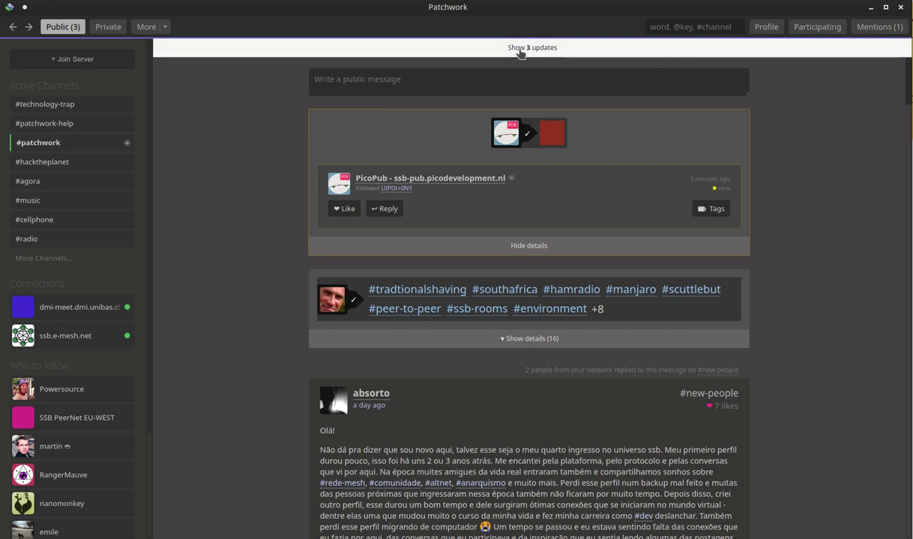
pyautogui.click(493, 49)
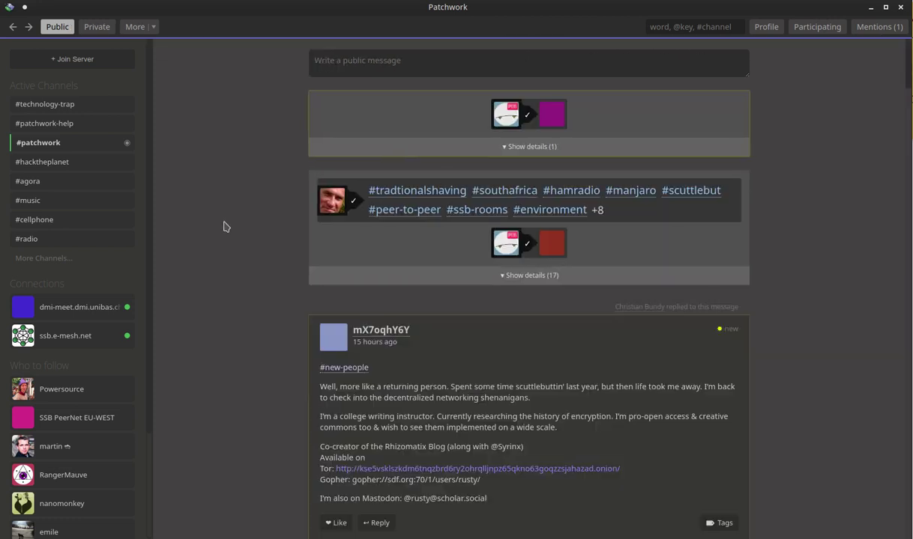
# Read the returning member's #new-people post and its replies in the refreshed feed.
pyautogui.scroll(-3, 224, 226)
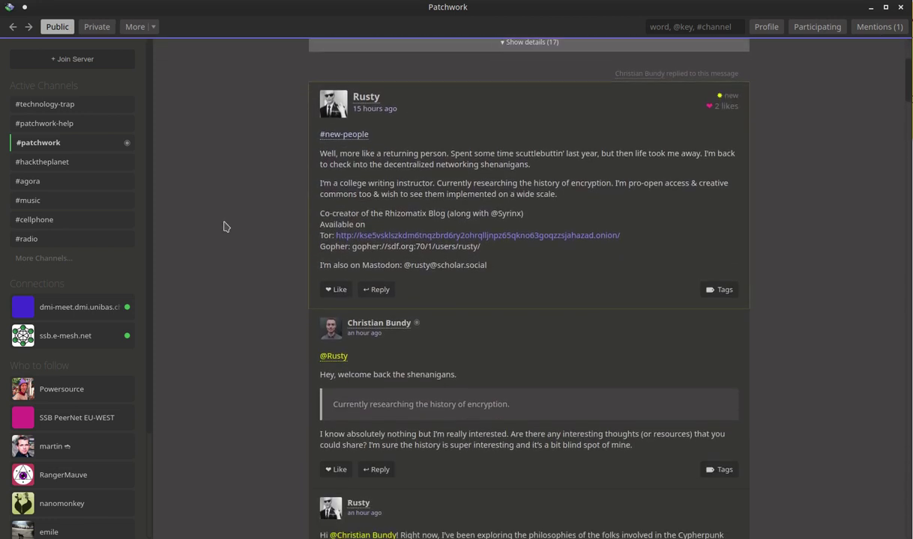
pyautogui.scroll(-5, 223, 226)
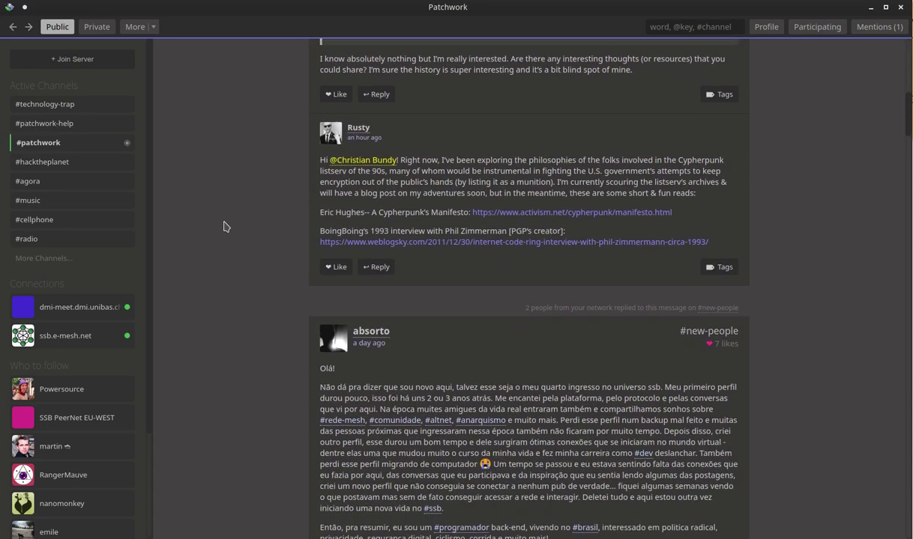
pyautogui.scroll(3, 223, 226)
pyautogui.scroll(3, 223, 226)
pyautogui.scroll(-1, 223, 226)
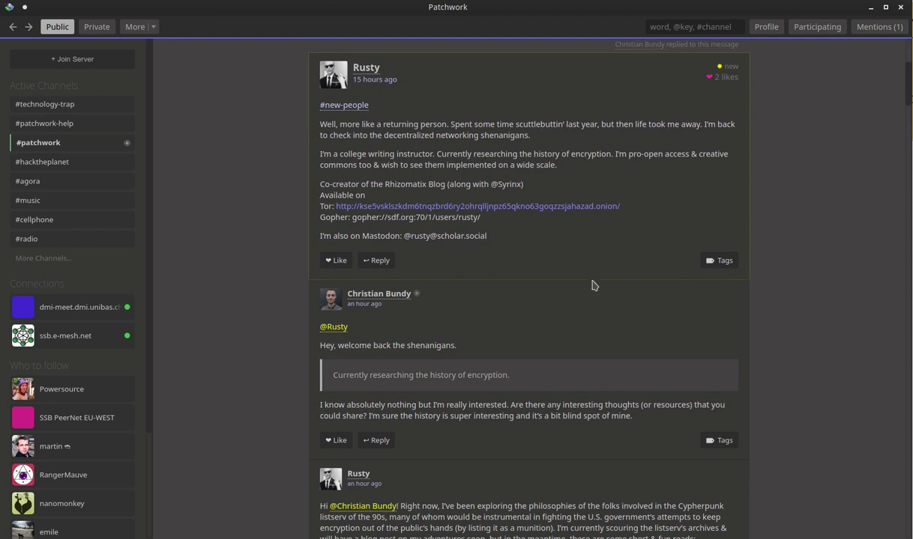
# Inspect the tag editor and the likes of the returning member's #new-people post, leaving its tags unedited.
pyautogui.click(335, 262)
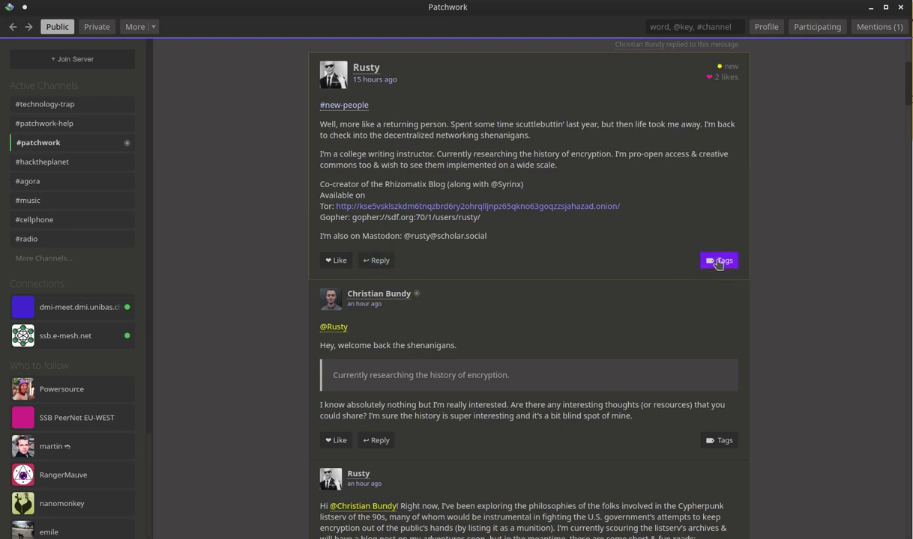
pyautogui.click(719, 261)
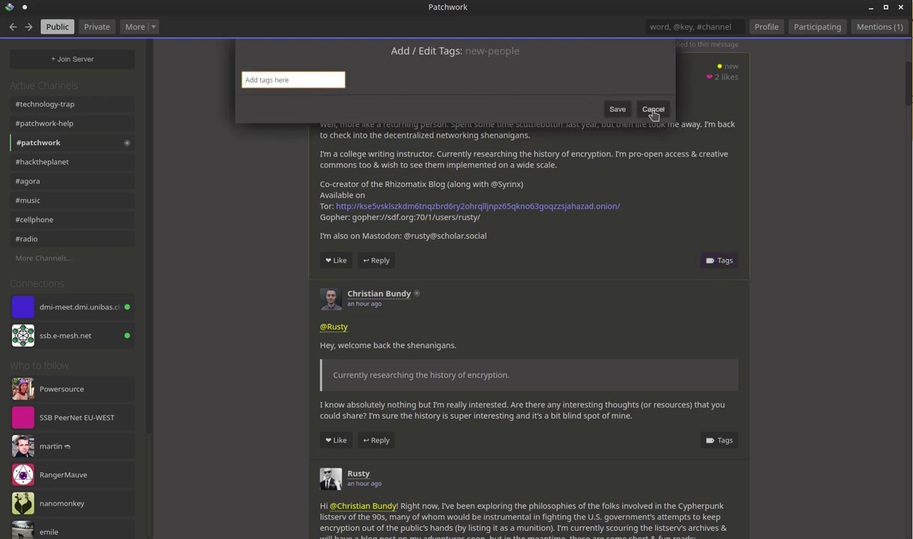
pyautogui.click(618, 109)
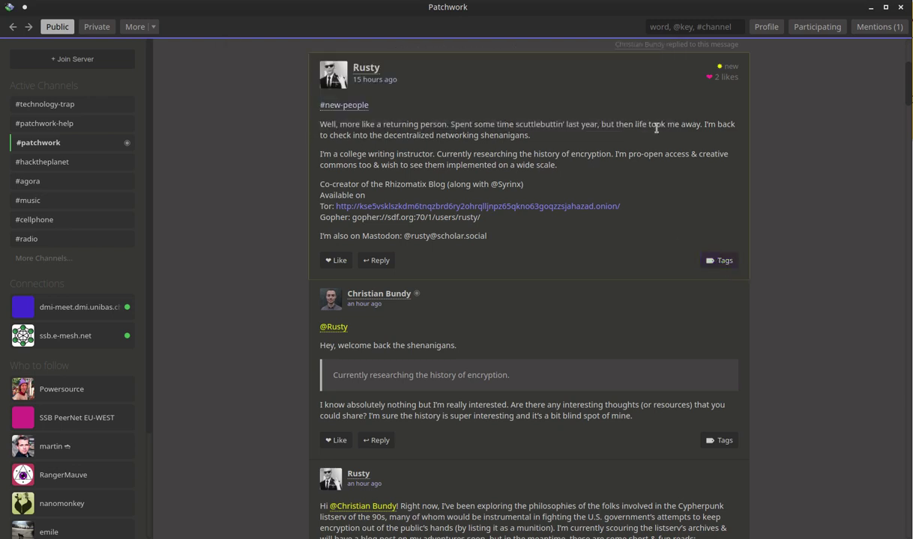
pyautogui.click(722, 77)
pyautogui.click(655, 159)
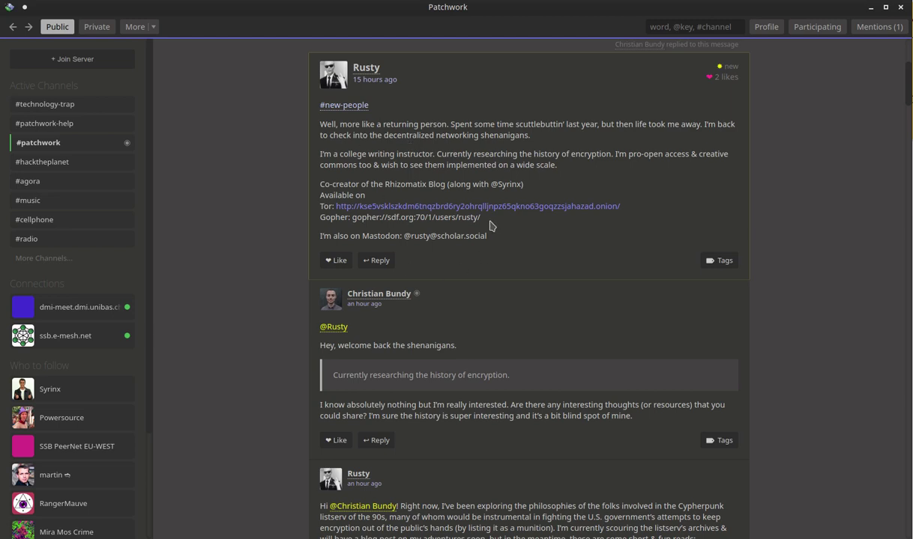
# Examine the active channels, server connections and follow suggestions listed beside the public feed.
pyautogui.scroll(-3, 489, 224)
pyautogui.scroll(3, 489, 224)
pyautogui.scroll(5, 489, 224)
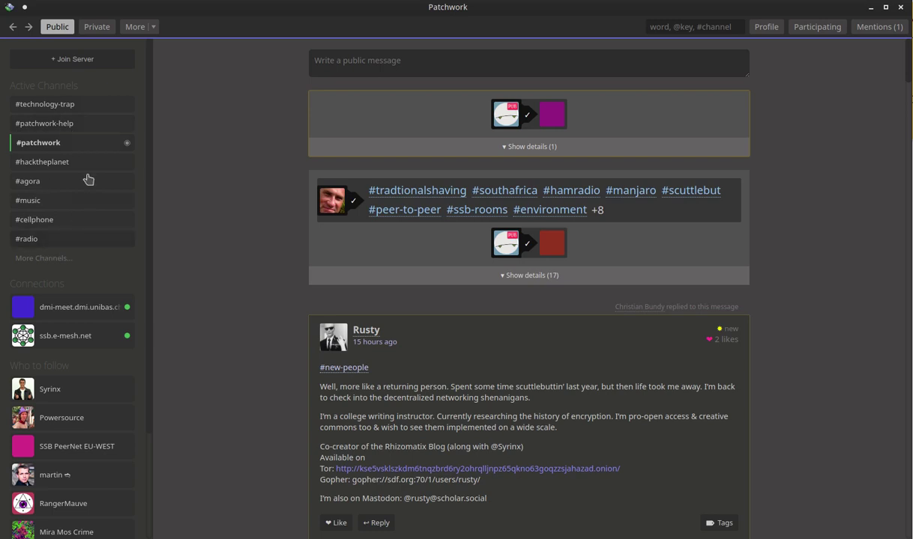
pyautogui.moveTo(74, 239)
pyautogui.moveTo(26, 317)
pyautogui.moveTo(88, 420)
pyautogui.scroll(-3, 83, 390)
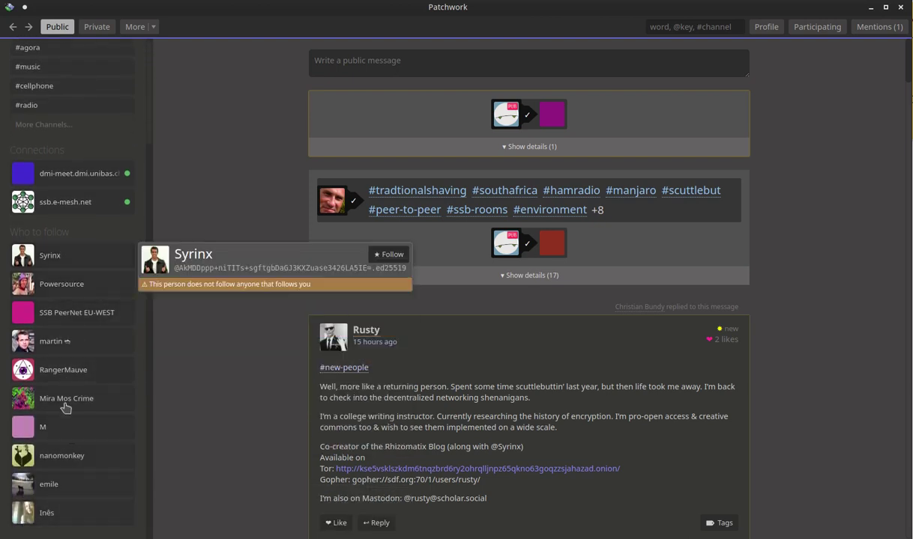
pyautogui.scroll(3, 66, 461)
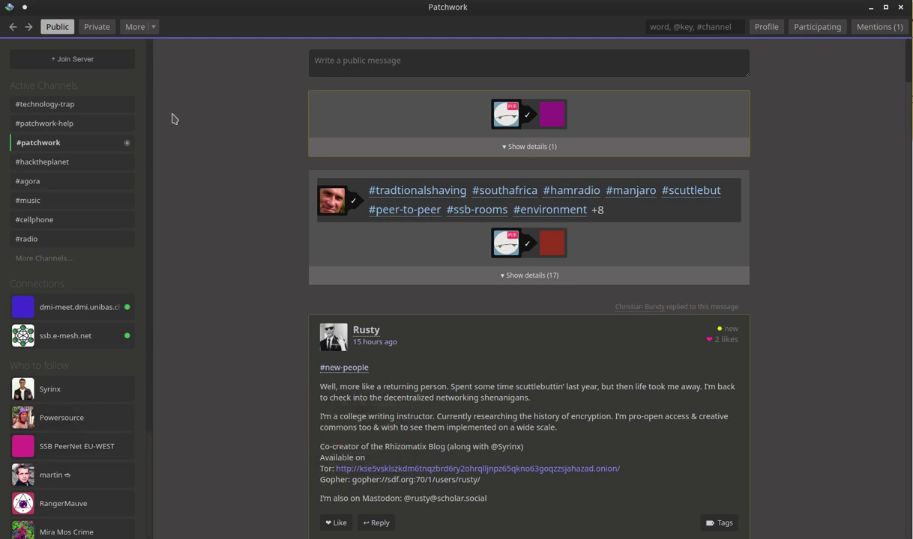
# View the private messages and the additional navigation options, and return to the public feed.
pyautogui.click(101, 30)
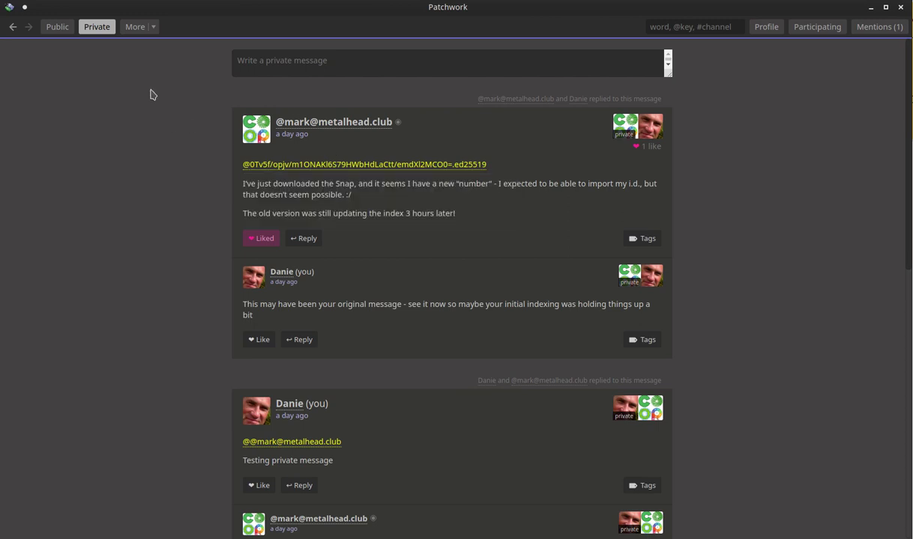
pyautogui.click(150, 27)
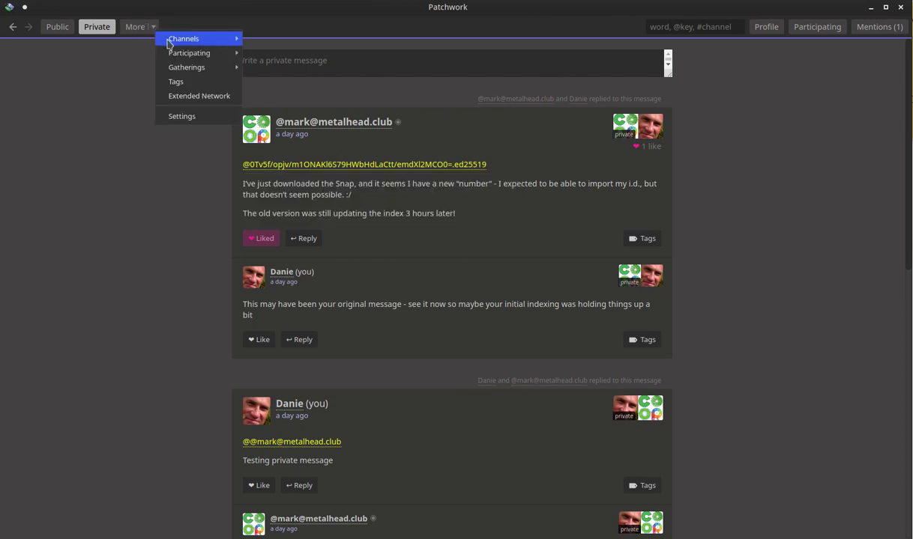
pyautogui.moveTo(171, 41)
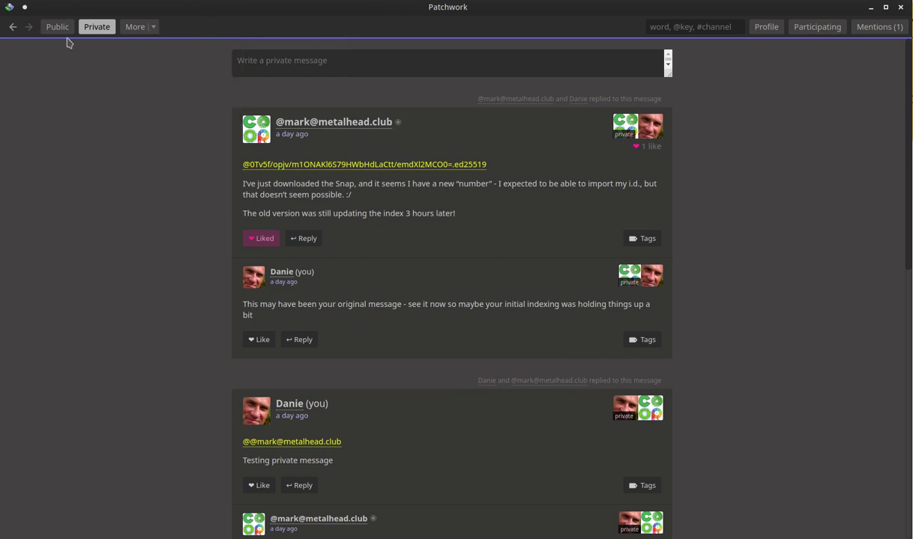
pyautogui.click(12, 28)
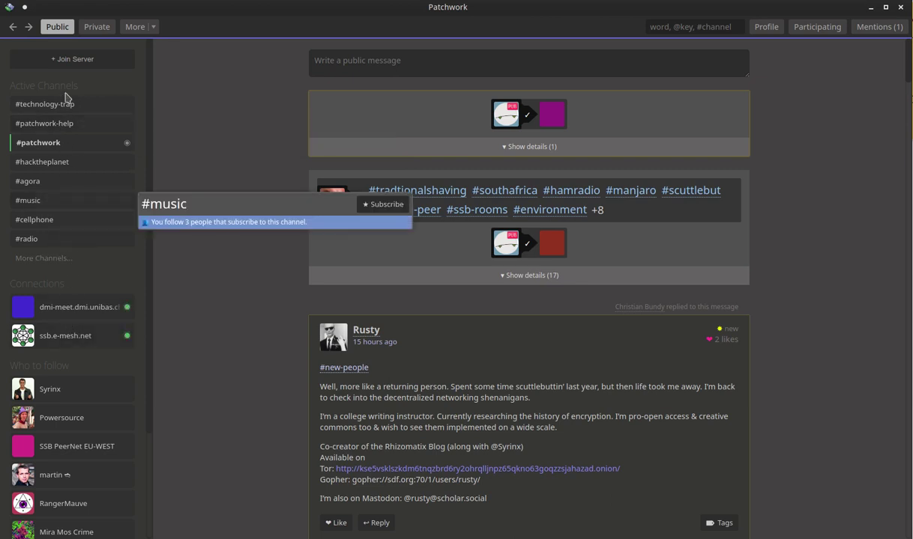
# Browse the recently active channels and open the #decentralization channel.
pyautogui.click(152, 27)
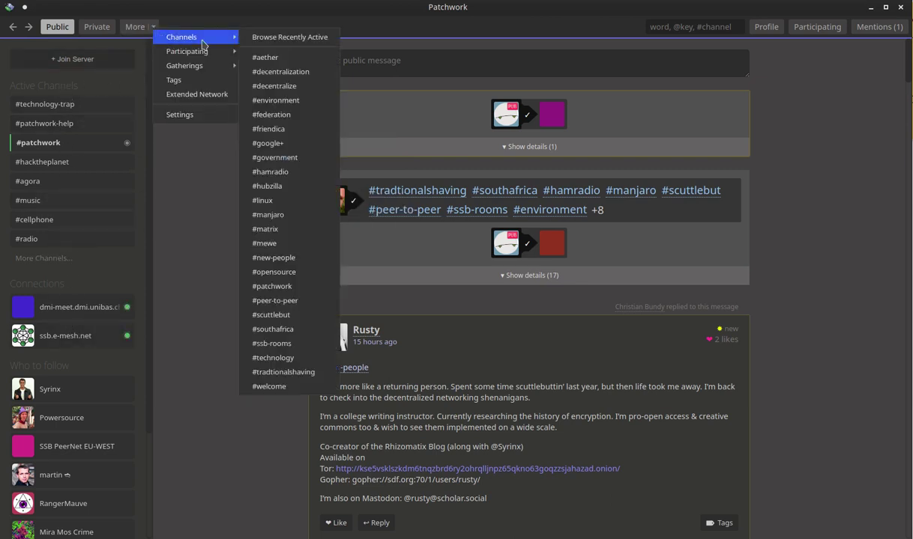
pyautogui.click(294, 42)
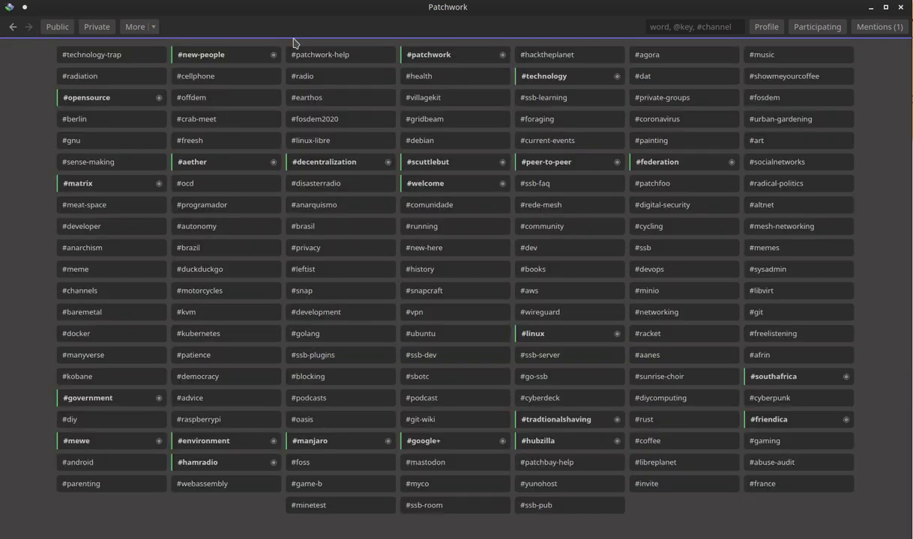
pyautogui.moveTo(328, 212)
pyautogui.moveTo(318, 289)
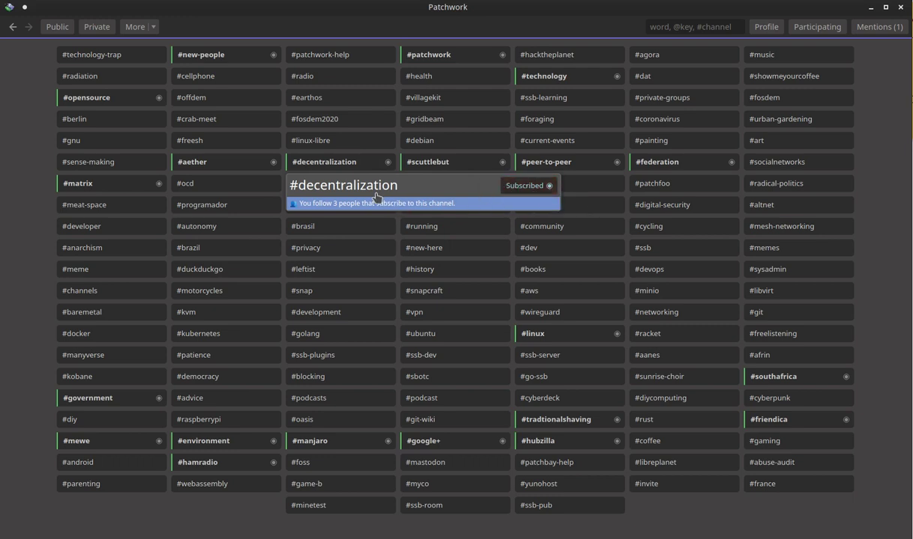
pyautogui.click(328, 167)
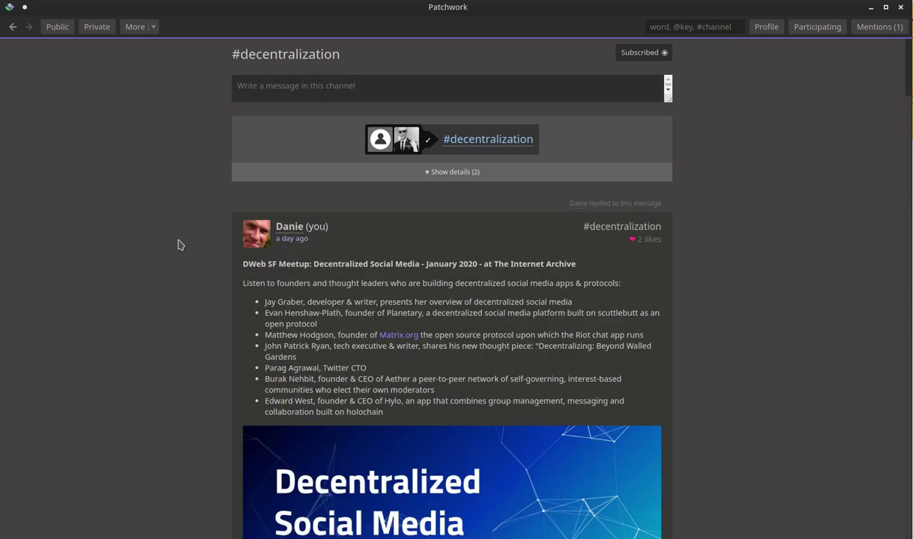
# Examine the Decentralized Social Media meetup post in #decentralization, including its external link, hashtags and reply, and the posts below.
pyautogui.scroll(-4, 179, 244)
pyautogui.scroll(1, 321, 173)
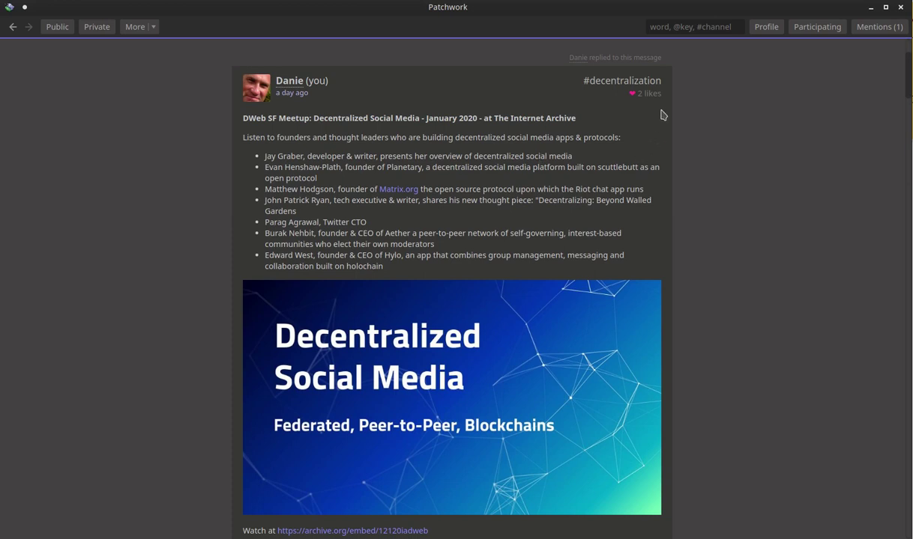
pyautogui.scroll(-5, 323, 196)
pyautogui.scroll(-5, 323, 203)
pyautogui.scroll(3, 323, 203)
pyautogui.scroll(5, 323, 203)
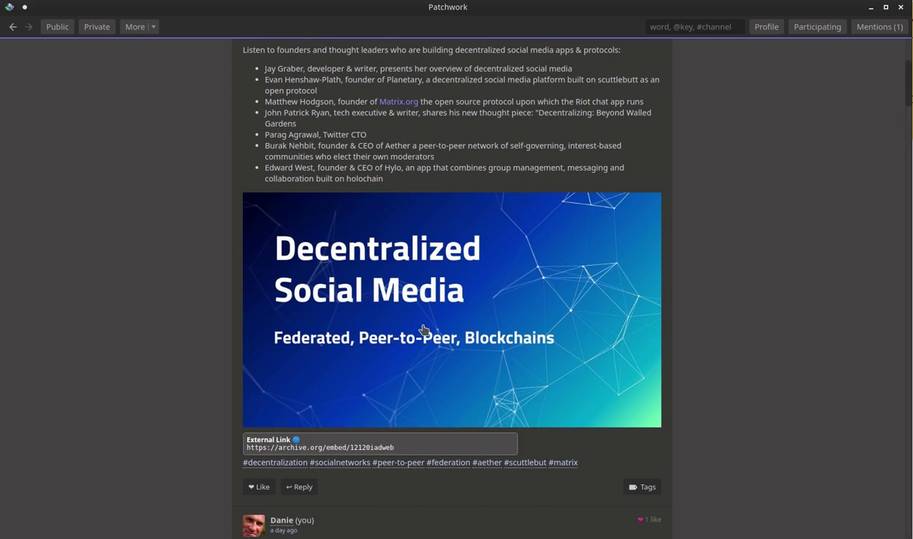
pyautogui.scroll(-1, 161, 319)
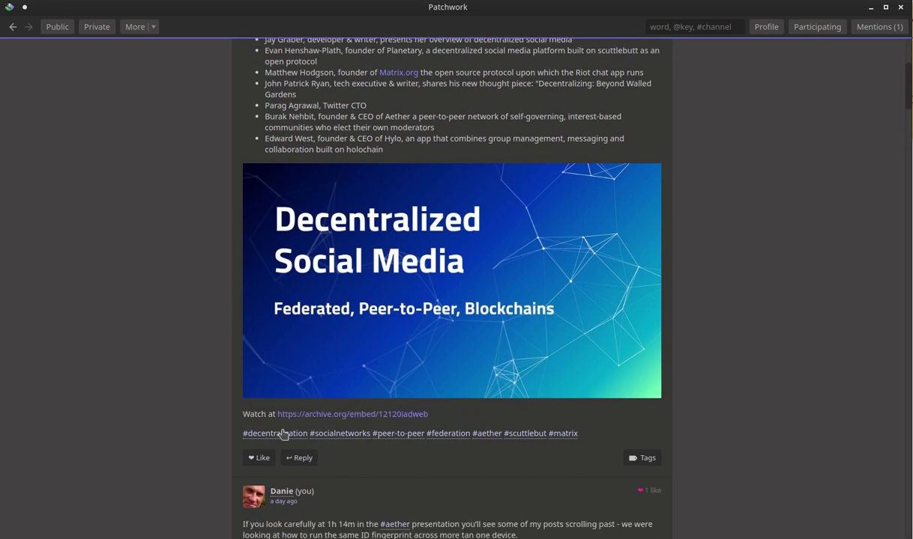
pyautogui.moveTo(281, 437)
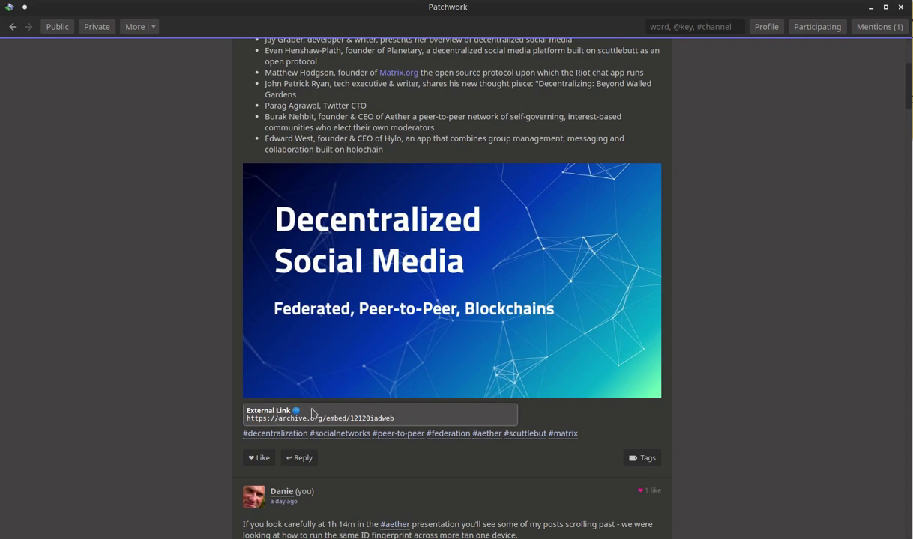
pyautogui.click(259, 458)
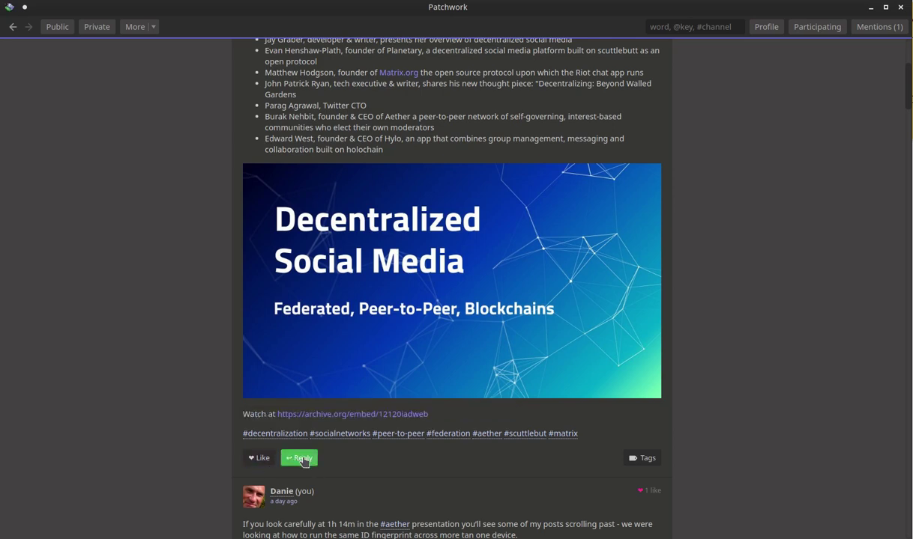
pyautogui.scroll(-2, 311, 450)
pyautogui.scroll(-10, 314, 431)
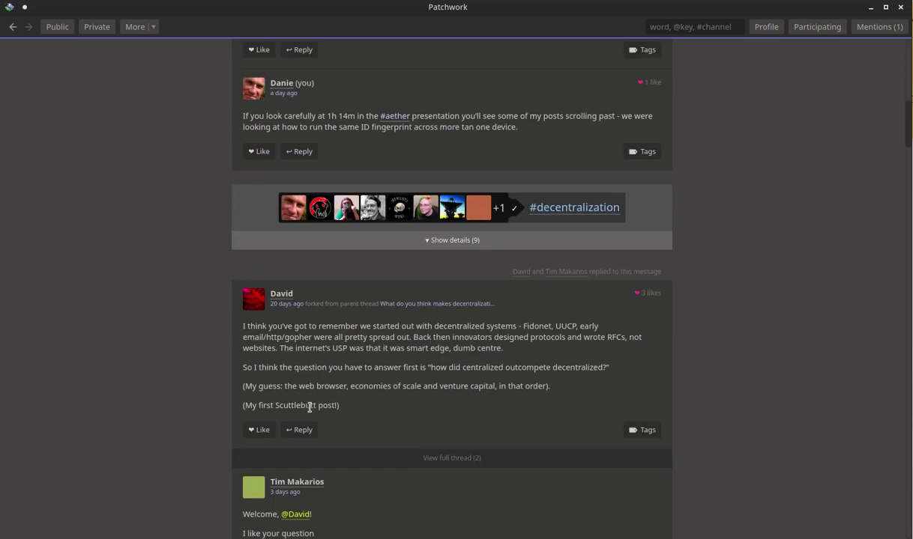
# Open the full forked thread about how centralized systems outcompeted decentralized ones and view its replies and reply form.
pyautogui.click(302, 285)
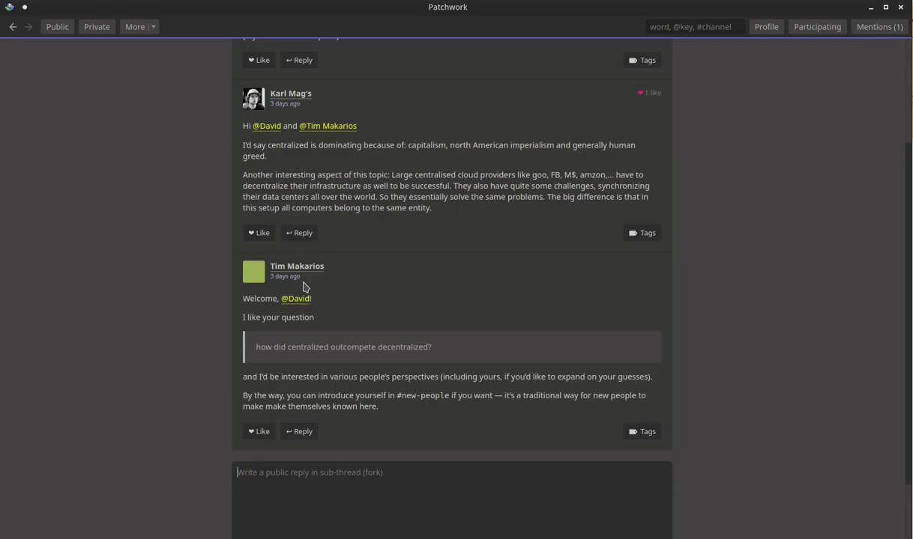
pyautogui.scroll(-2, 313, 473)
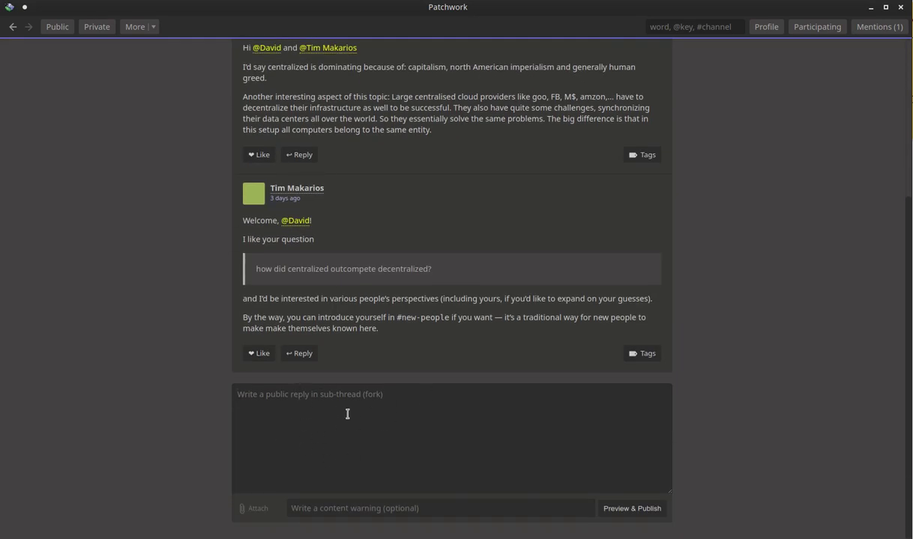
pyautogui.scroll(6, 347, 414)
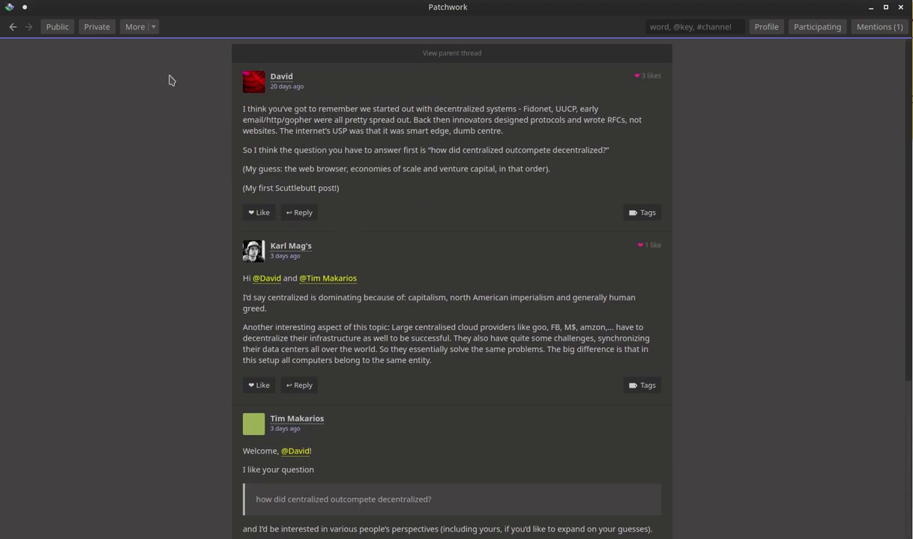
# Return to the public feed, open the account's own profile and look through its published posts.
pyautogui.click(59, 29)
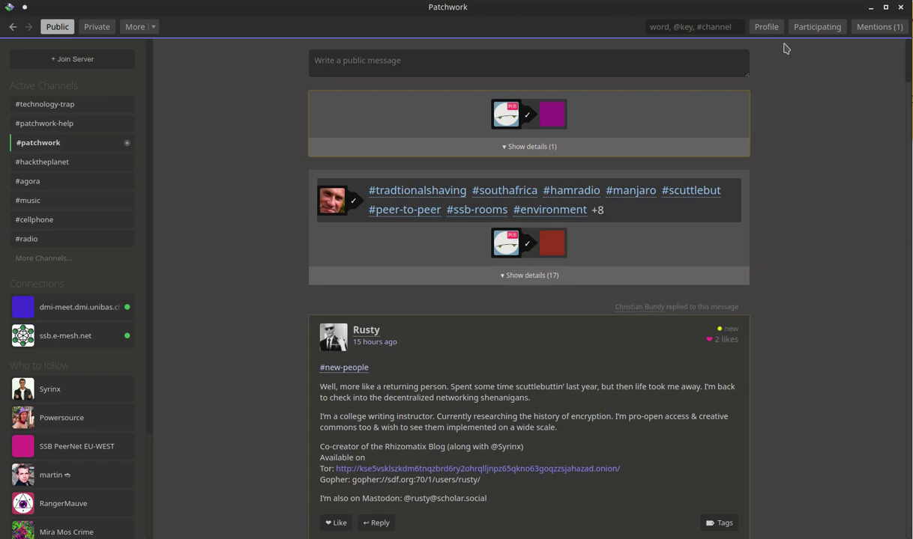
pyautogui.click(768, 28)
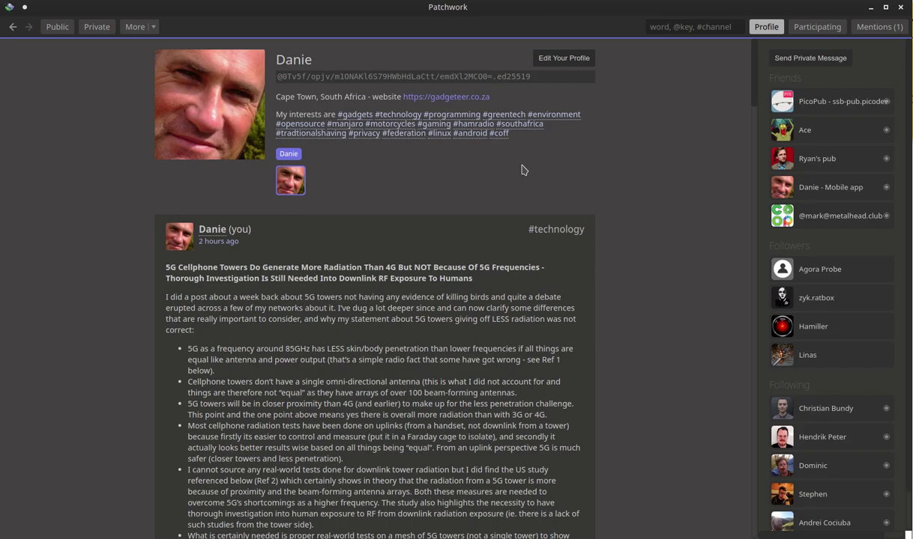
pyautogui.scroll(-7, 654, 196)
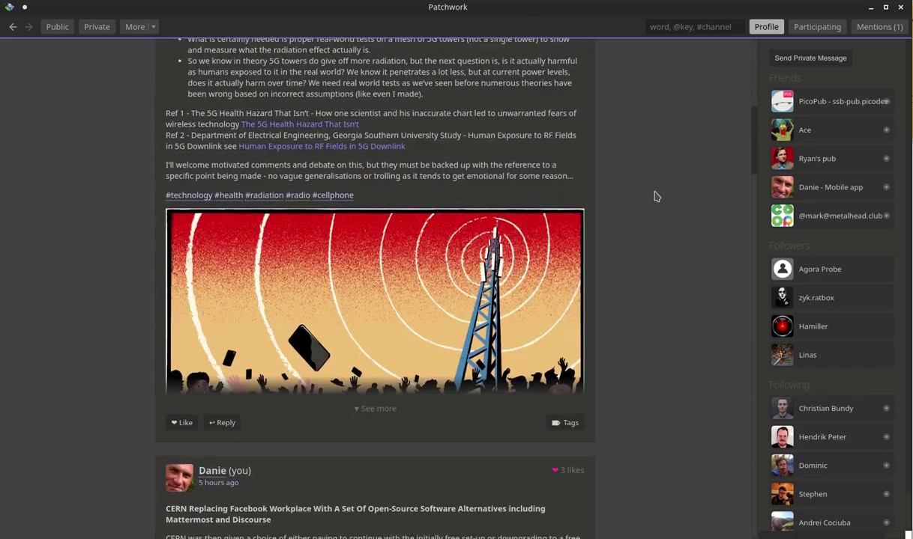
# Look further down the published posts on the account's own profile and return to the profile header.
pyautogui.scroll(-20, 654, 195)
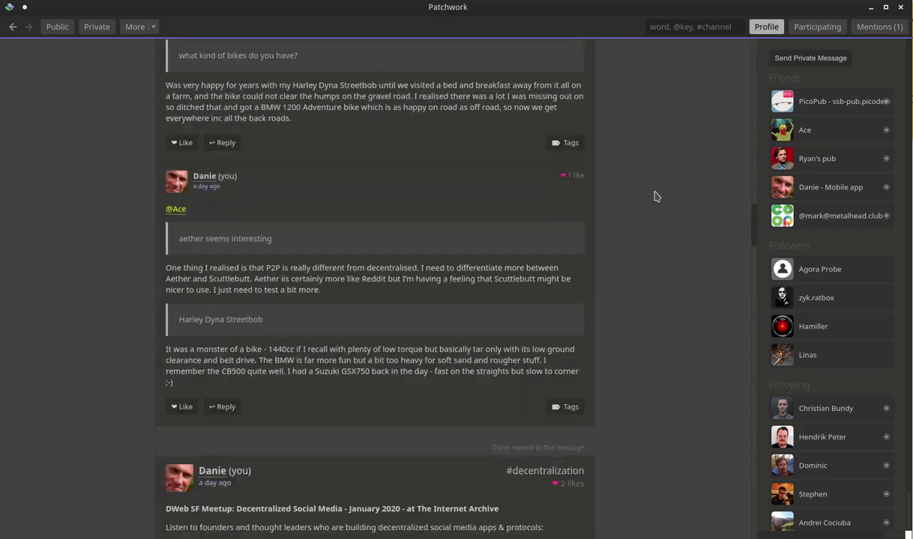
pyautogui.scroll(-4, 654, 196)
pyautogui.scroll(20, 655, 196)
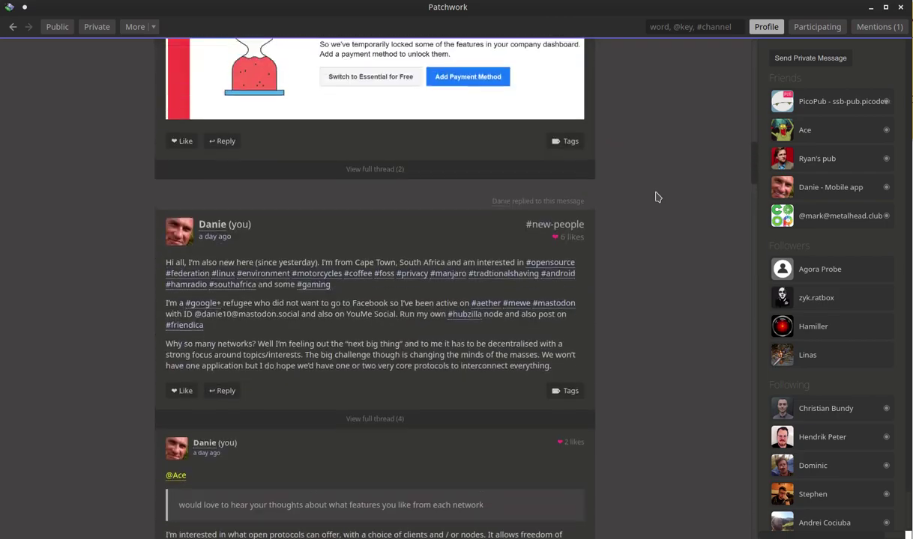
pyautogui.scroll(20, 655, 196)
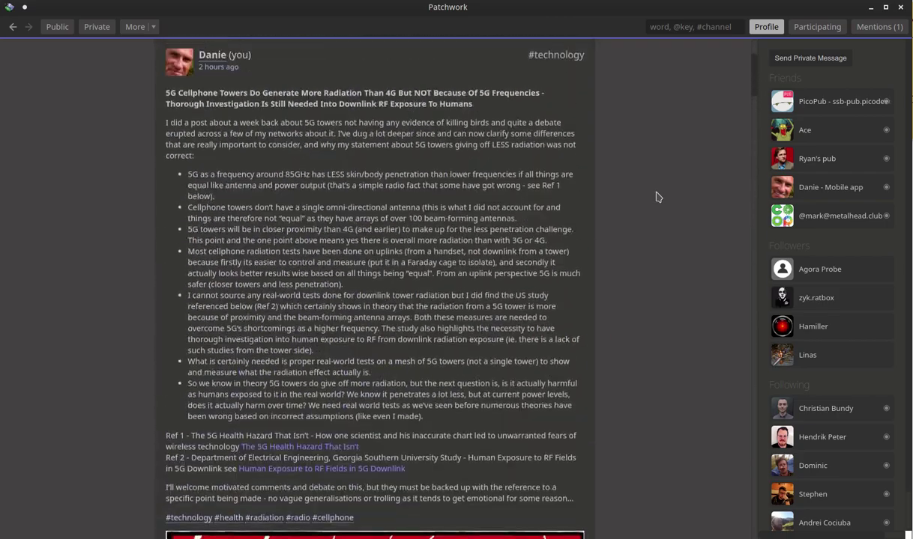
pyautogui.scroll(3, 655, 197)
pyautogui.scroll(-1, 655, 197)
pyautogui.scroll(1, 655, 197)
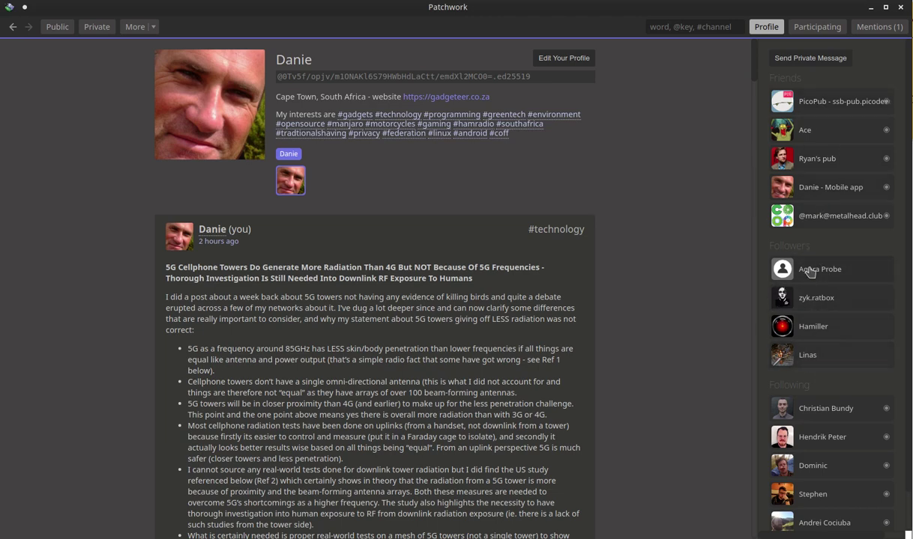
# Examine the friends, followers and following lists on the account's own profile.
pyautogui.scroll(-2, 703, 318)
pyautogui.scroll(-1, 772, 390)
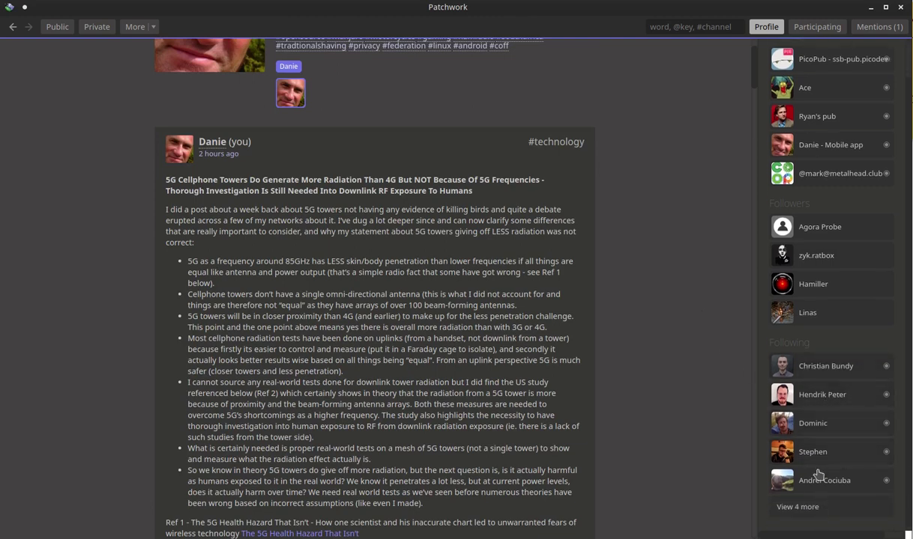
pyautogui.scroll(1, 779, 378)
pyautogui.scroll(1, 487, 201)
pyautogui.scroll(1, 487, 201)
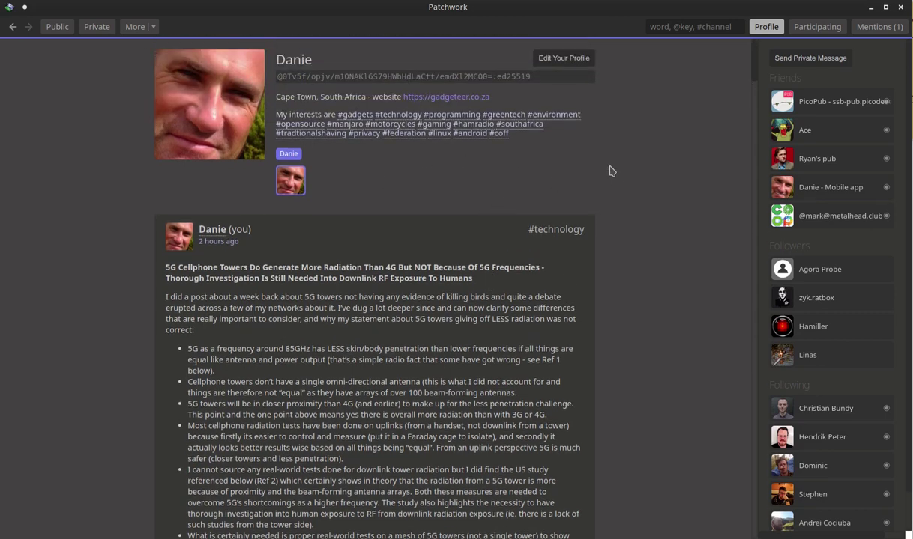
# Check the participating view and open the mentions, reading the new followers, mentioning replies and private mention.
pyautogui.click(816, 28)
pyautogui.click(876, 28)
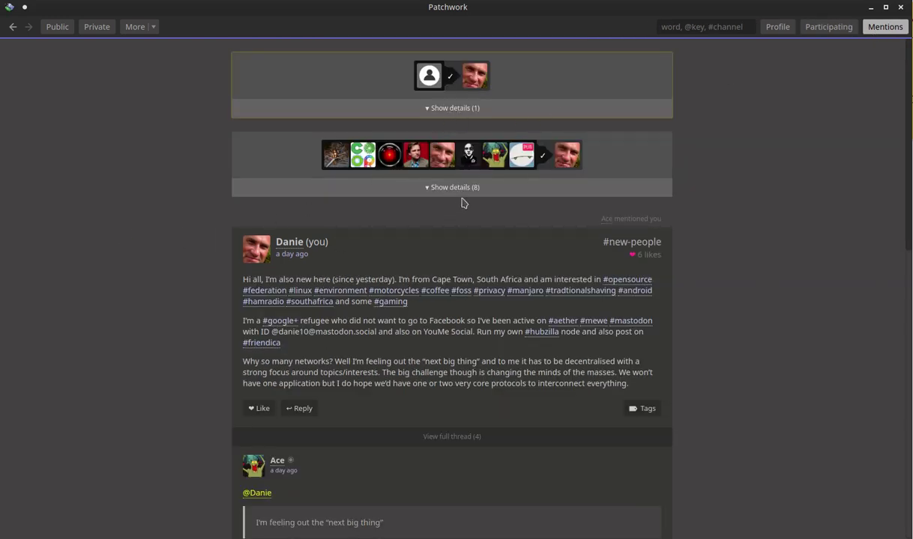
pyautogui.scroll(-4, 190, 222)
pyautogui.scroll(-7, 189, 221)
pyautogui.scroll(6, 190, 223)
pyautogui.scroll(1, 190, 223)
pyautogui.scroll(-5, 190, 222)
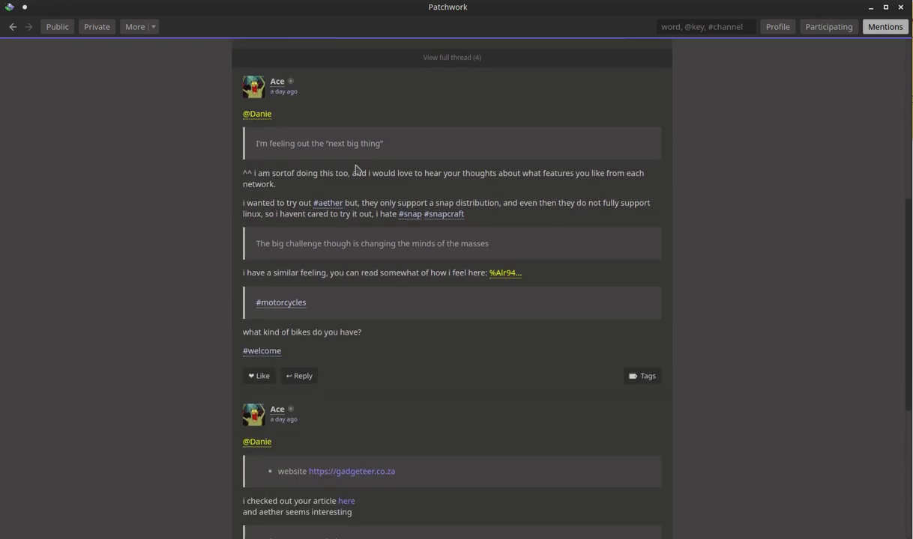
pyautogui.moveTo(257, 122)
pyautogui.scroll(-5, 256, 164)
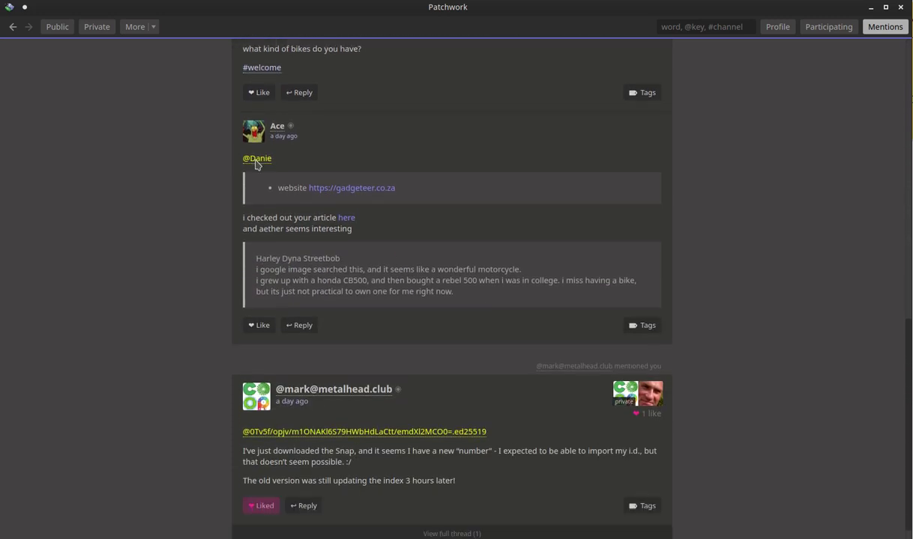
pyautogui.scroll(15, 255, 164)
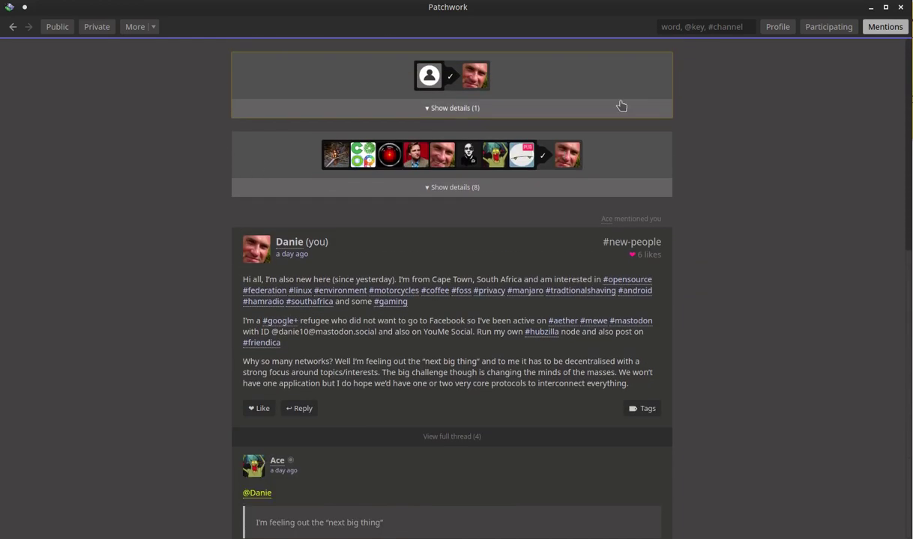
# Search the network for "mark" and return to the public feed.
pyautogui.click(693, 27)
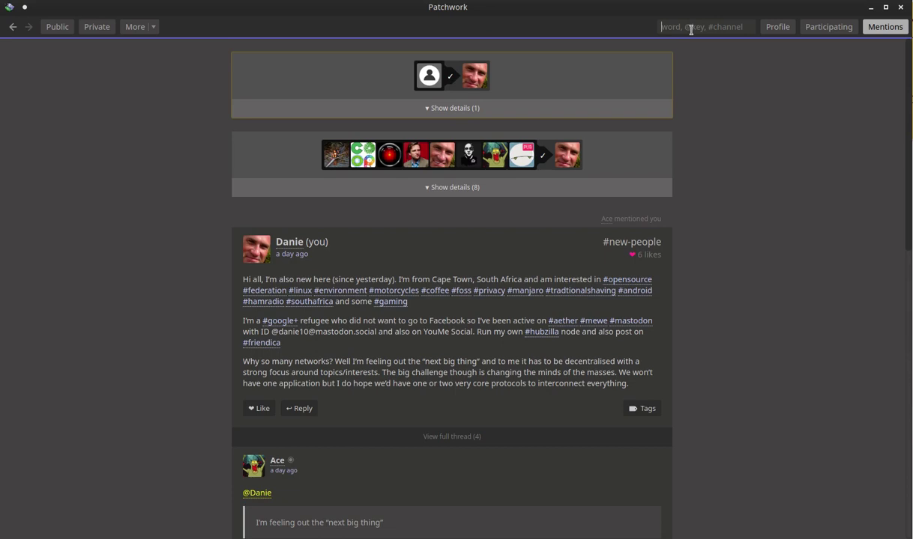
pyautogui.write('mark')
pyautogui.press('Return')
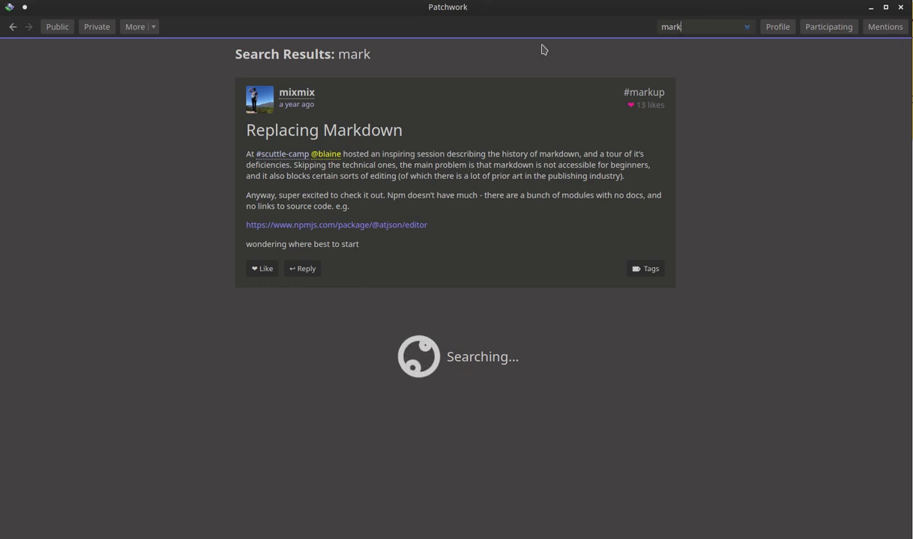
pyautogui.click(59, 28)
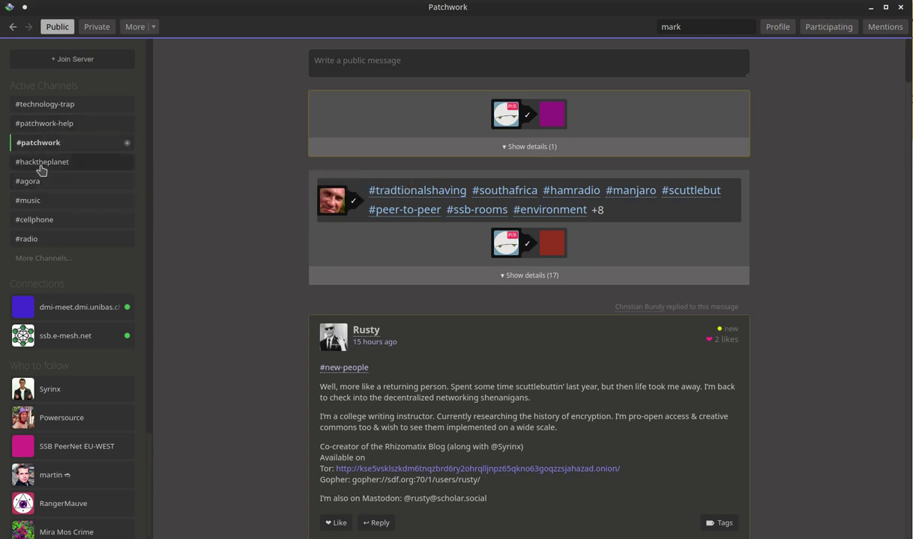
pyautogui.moveTo(36, 167)
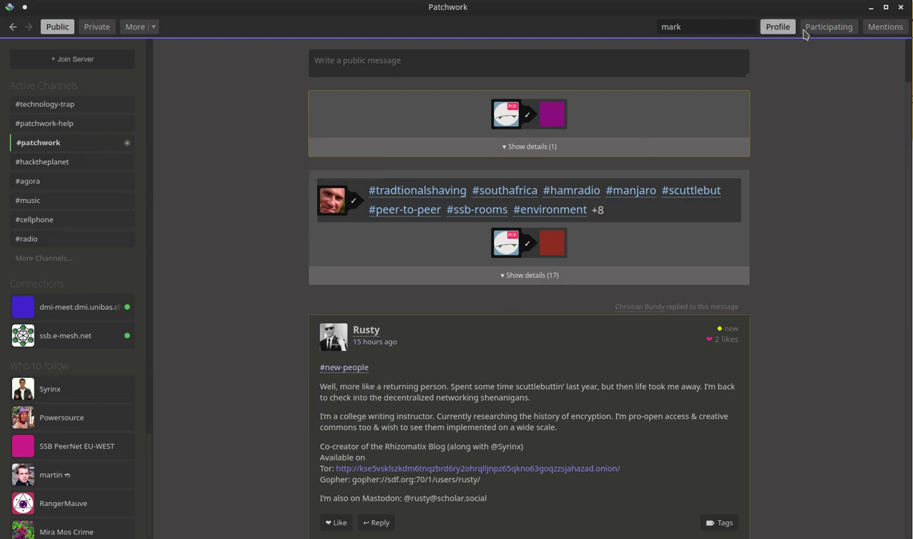
# From the account's own profile, open a befriended pub's profile and view its Neutral, Follow, Block, Listen and Ignore options.
pyautogui.click(777, 34)
pyautogui.click(779, 157)
pyautogui.click(544, 62)
pyautogui.click(652, 85)
pyautogui.click(583, 59)
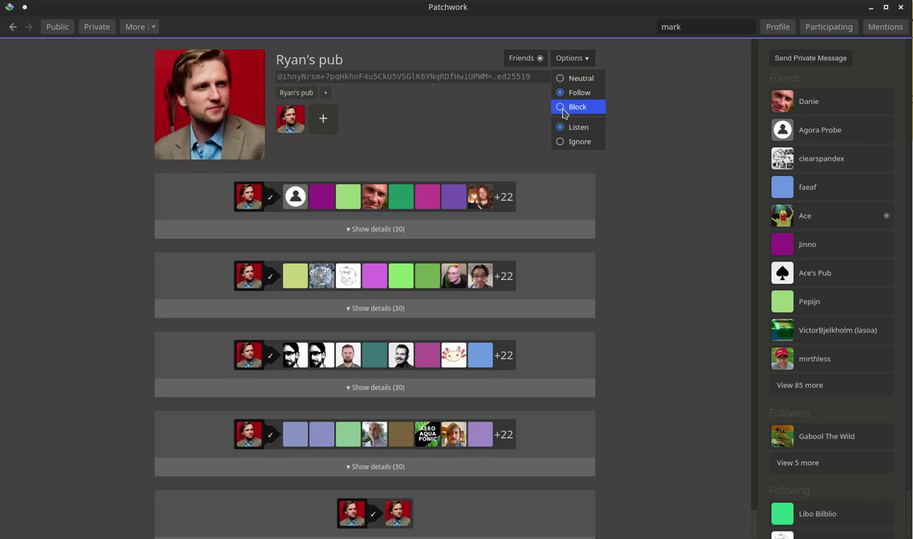
pyautogui.click(625, 127)
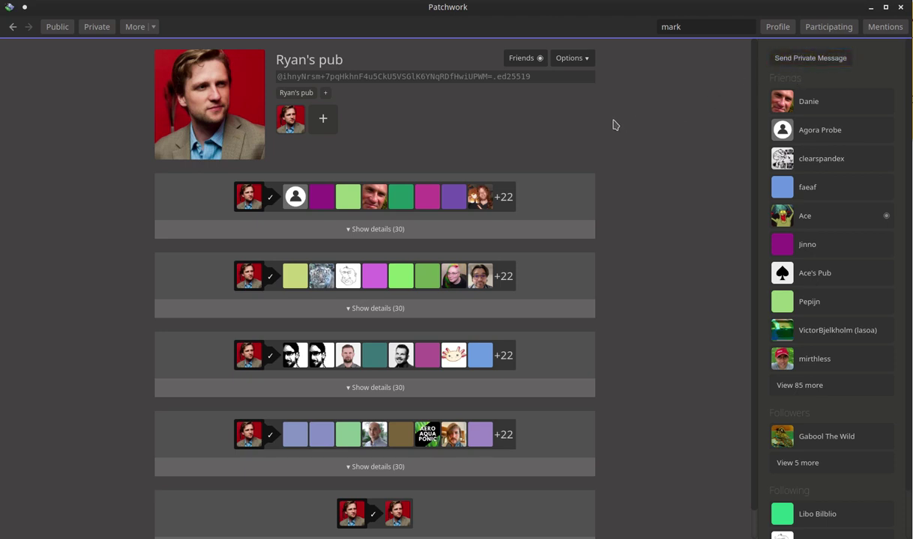
# Return to the public feed and view the list of additional sections, from Channels and Gatherings to Settings.
pyautogui.click(12, 28)
pyautogui.click(58, 28)
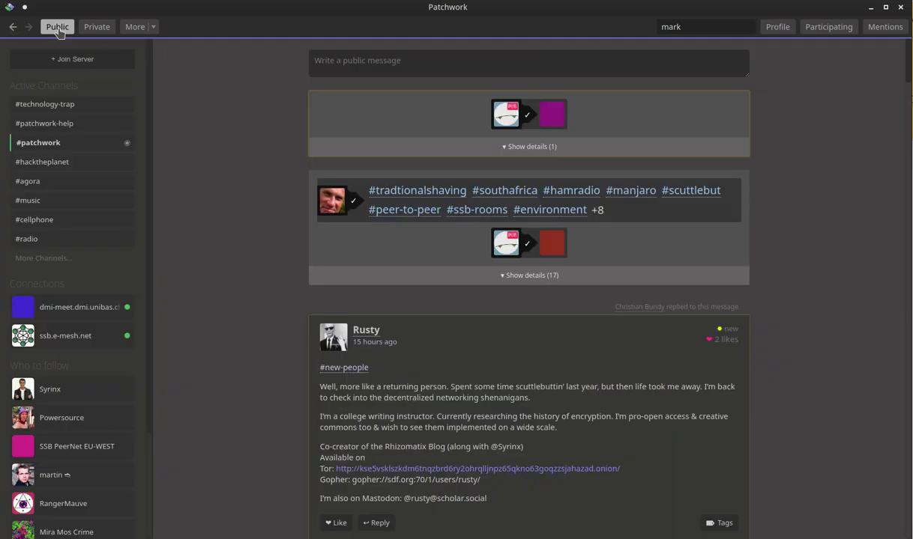
pyautogui.click(152, 28)
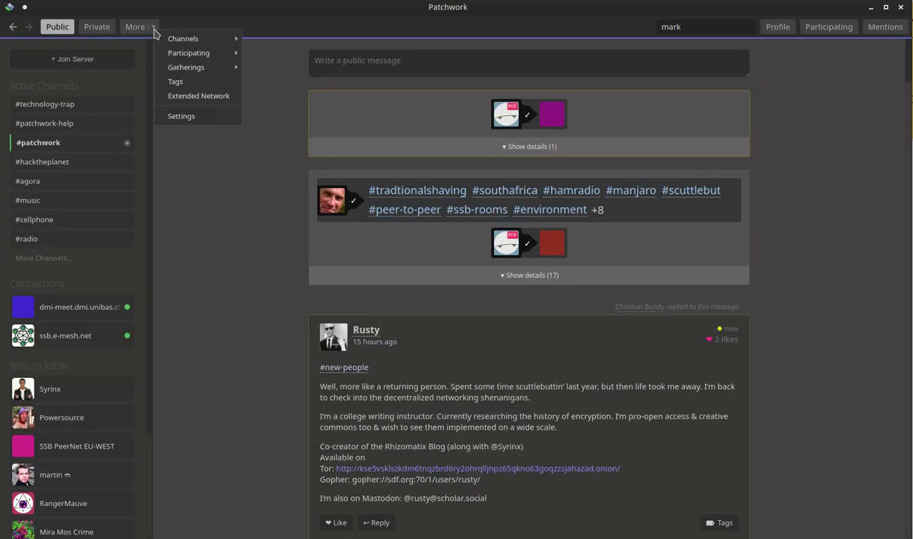
pyautogui.click(190, 172)
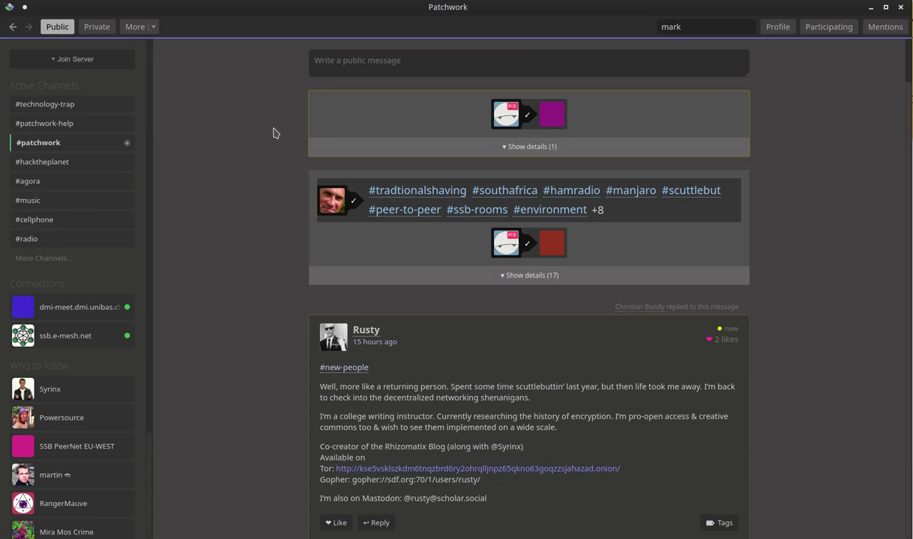
# Paste the copied Markdown article "Bulletin Board Systems: The VICE Exposé" into a new public message and review its formatting, links and hashtags.
pyautogui.click(341, 62)
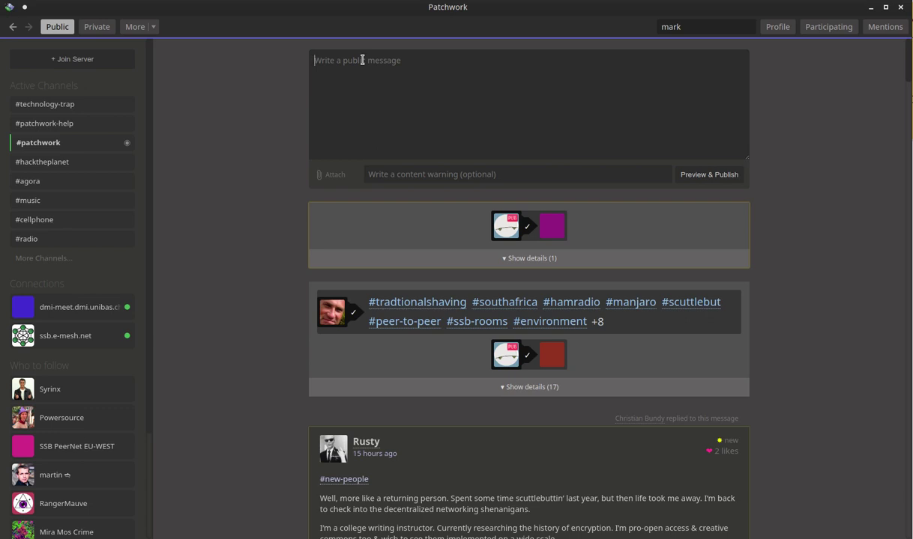
pyautogui.hotkey('ctrl', 'v')
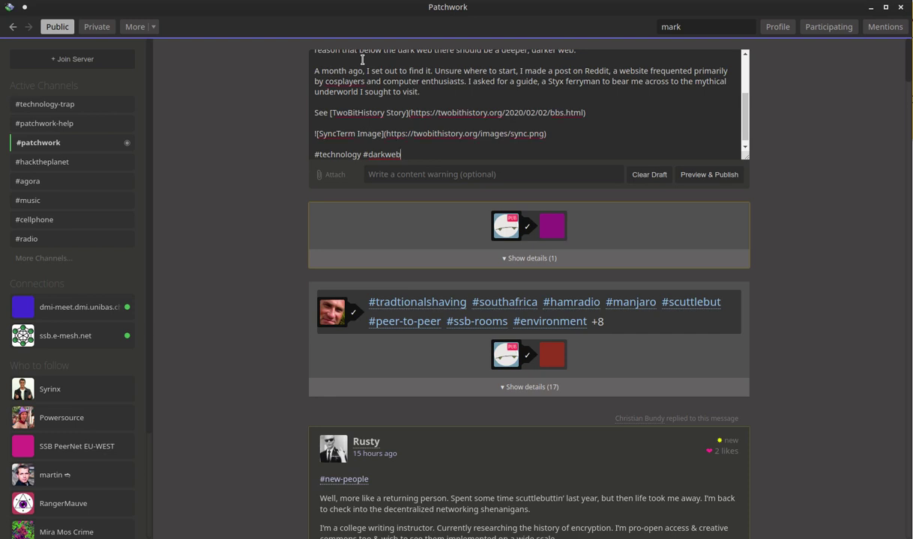
pyautogui.scroll(3, 562, 110)
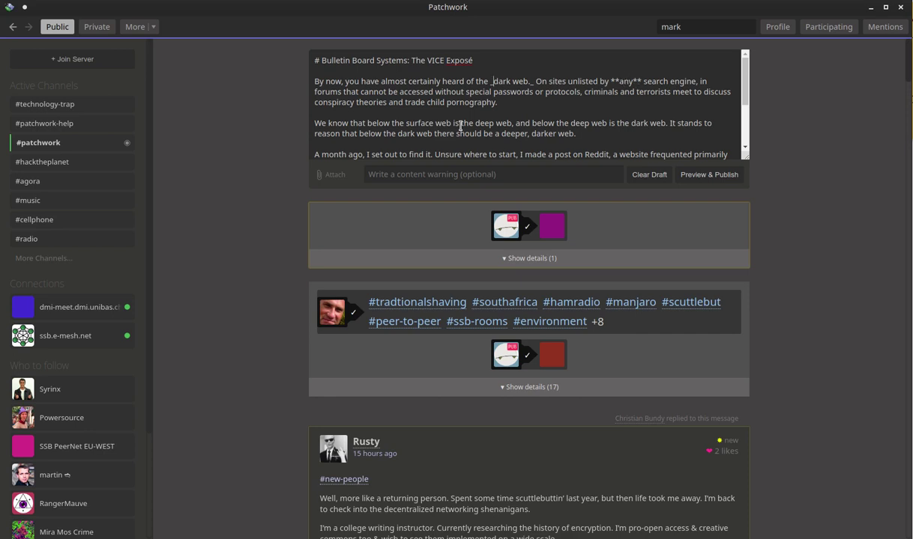
pyautogui.scroll(-3, 448, 120)
pyautogui.scroll(-1, 448, 117)
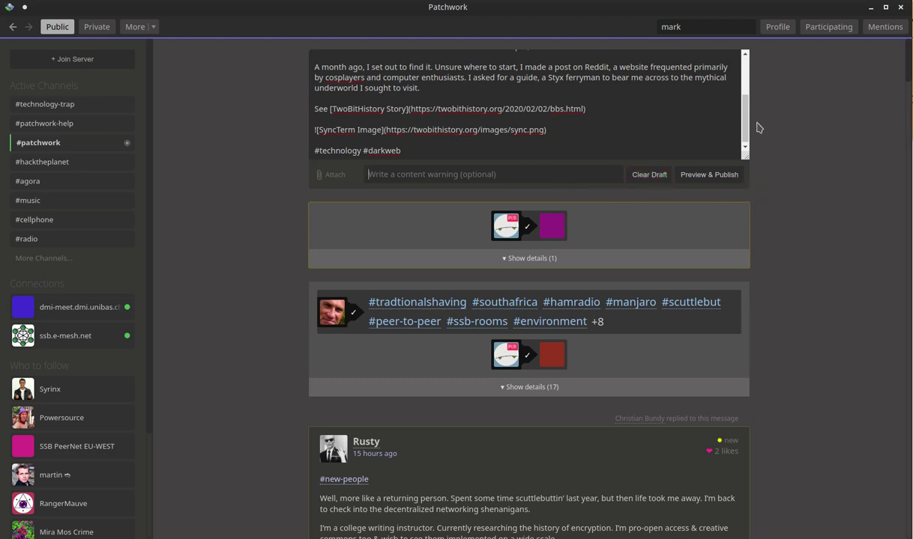
pyautogui.scroll(3, 716, 105)
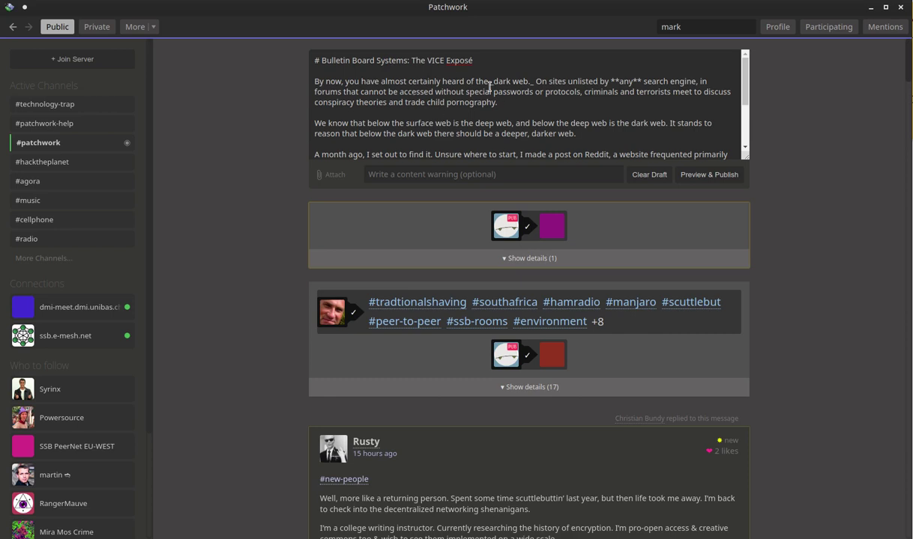
# Preview the article as a public post, check its link, image and hashtags, and cancel publishing to return to the draft.
pyautogui.click(716, 178)
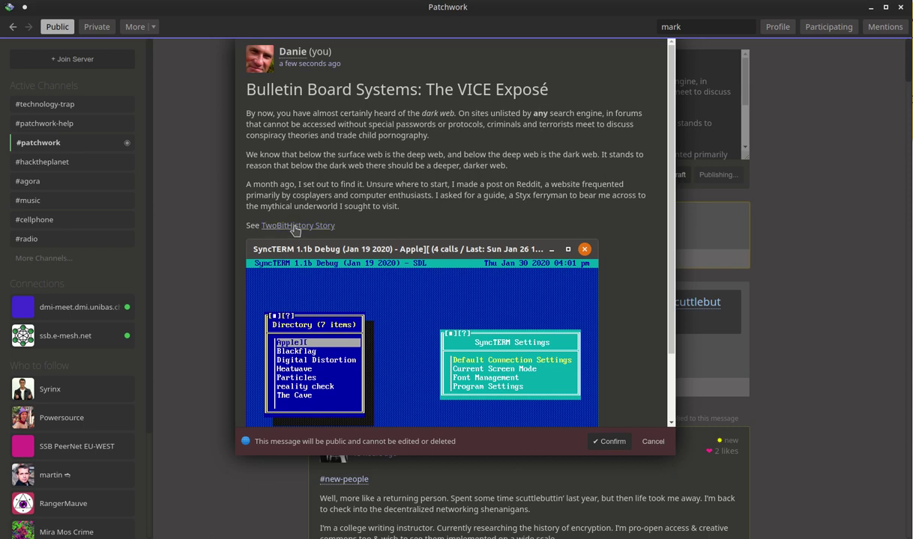
pyautogui.scroll(-1, 488, 348)
pyautogui.scroll(-2, 488, 347)
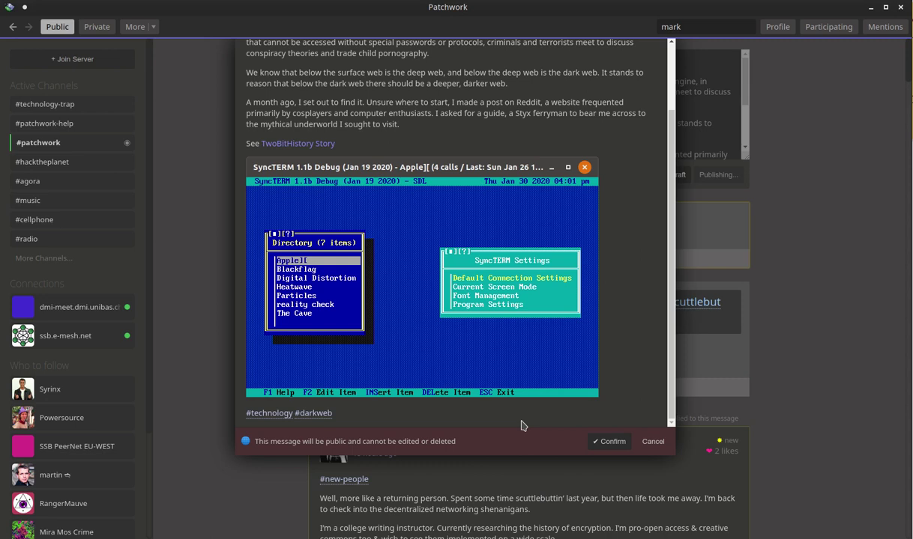
pyautogui.click(652, 442)
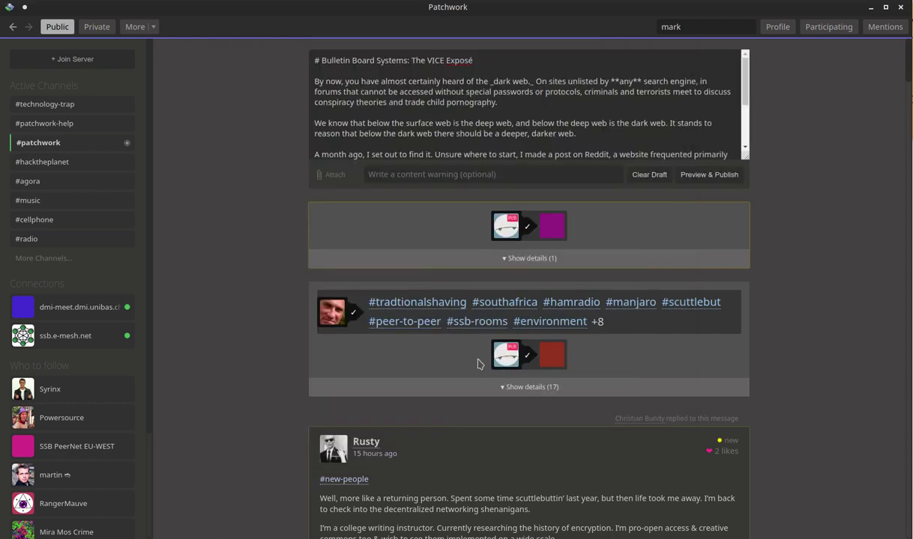